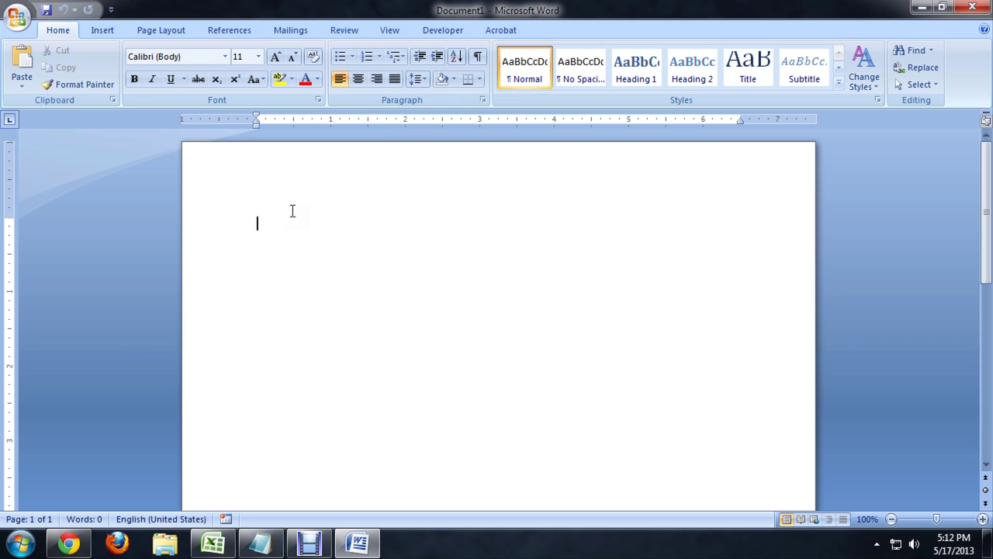
- Draw a large 1.5" by 1.46" oval left of centre and place a duplicate beside it on the right
click(104, 31)
click(235, 84)
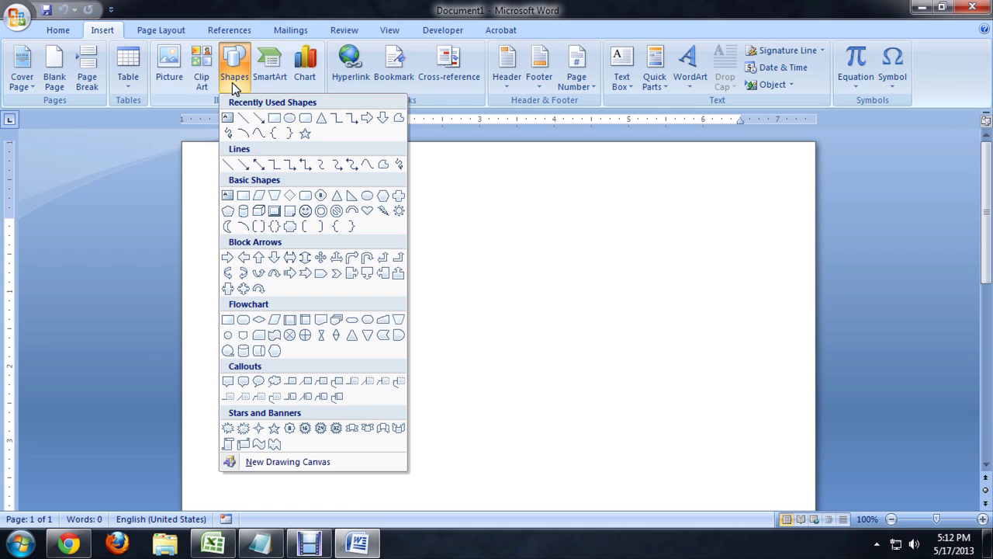
click(291, 119)
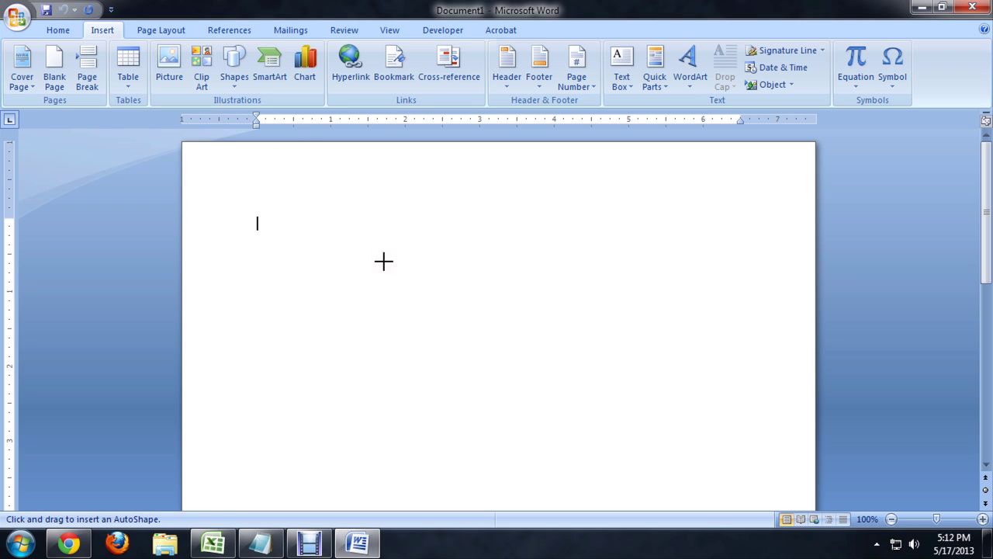
drag(349, 246, 462, 358)
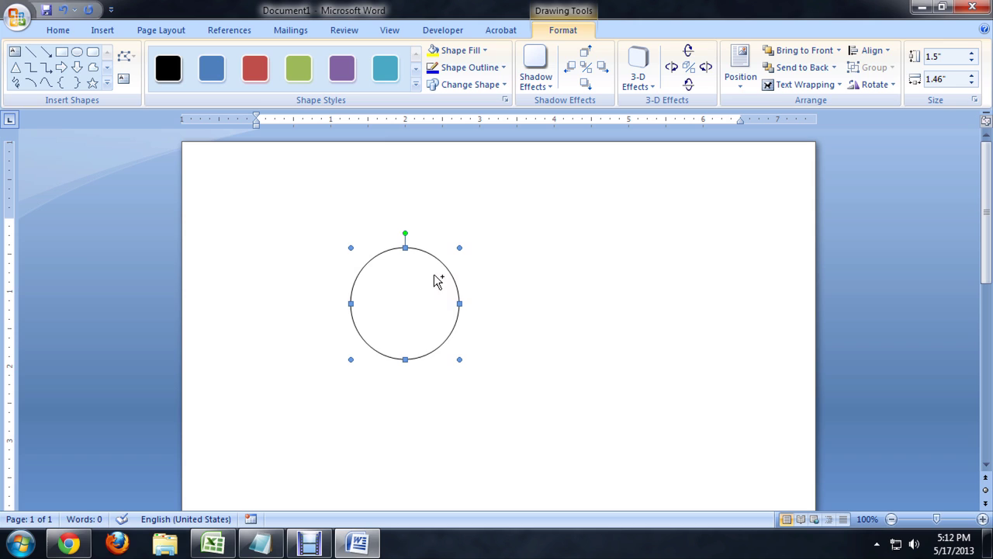
key(ctrl+d)
drag(465, 284, 647, 262)
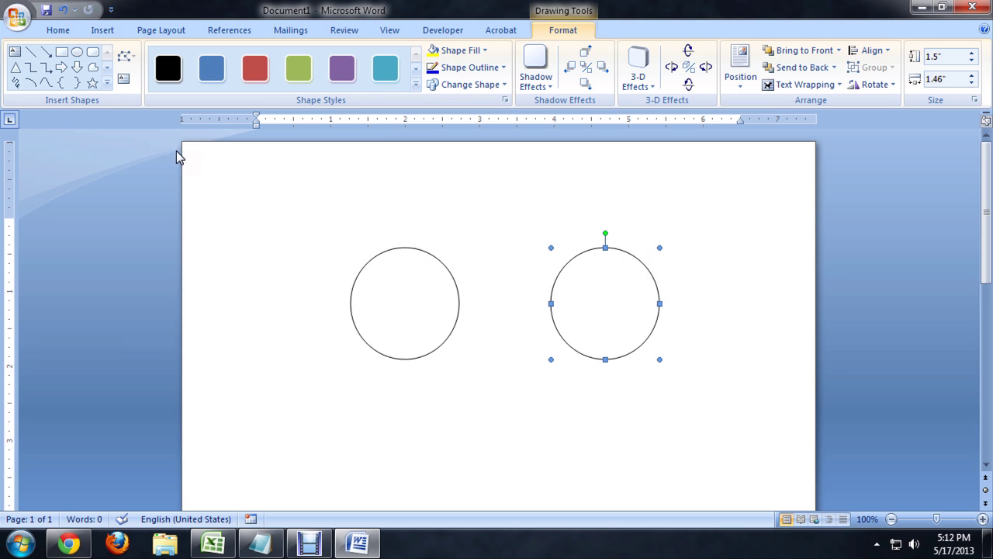
- Draw a small 0.55" circle and paste two copies stacked vertically between the large circles
click(76, 51)
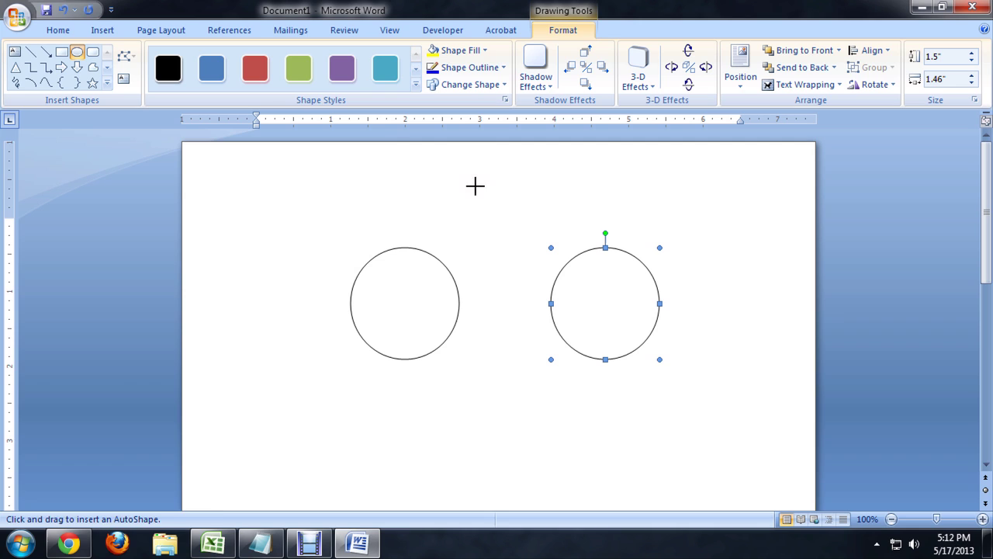
drag(475, 185, 514, 226)
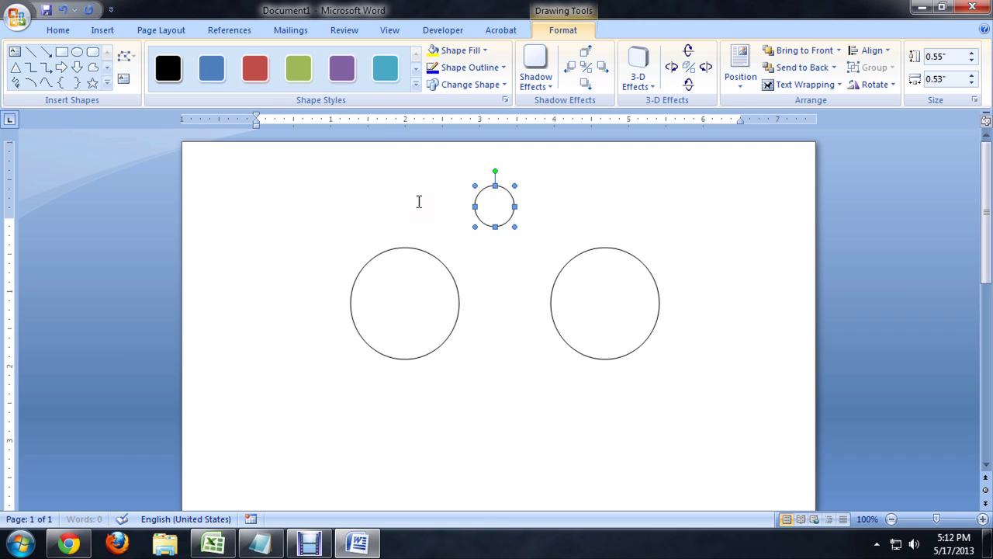
key(ctrl+c)
key(ctrl+v)
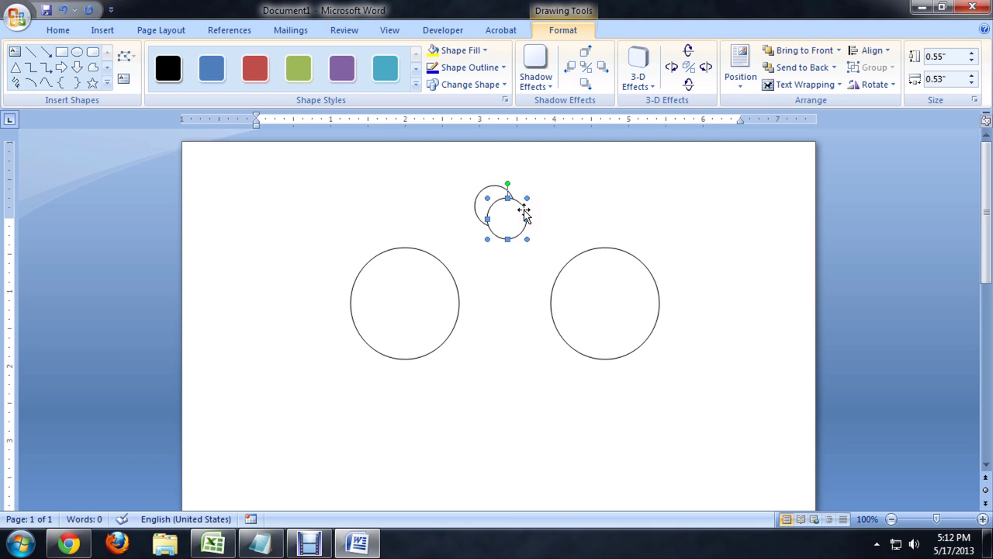
drag(521, 284, 525, 283)
key(ctrl+v)
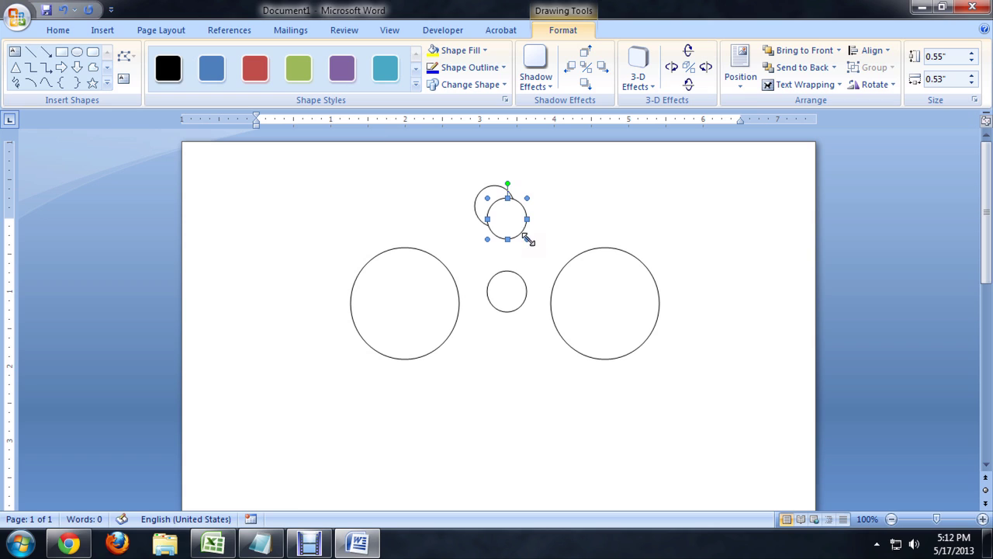
drag(521, 211, 528, 381)
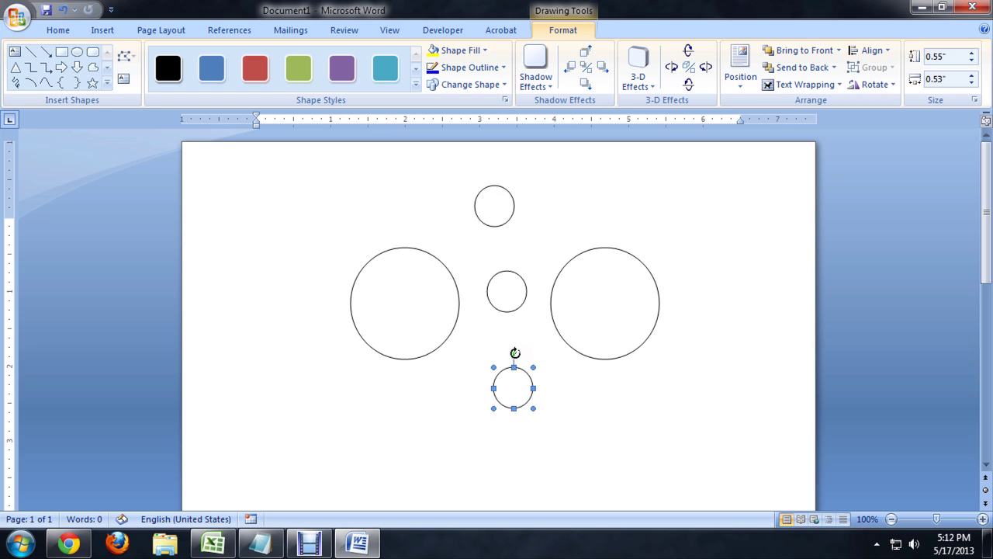
- Select all three small circles and align them centred in one column
shift+click(519, 300)
shift+click(497, 211)
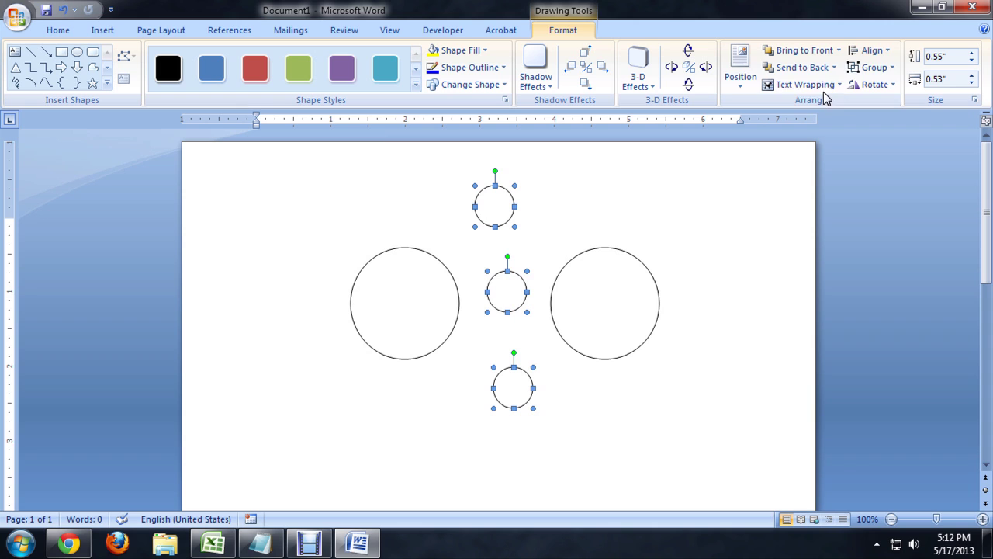
click(872, 51)
click(872, 89)
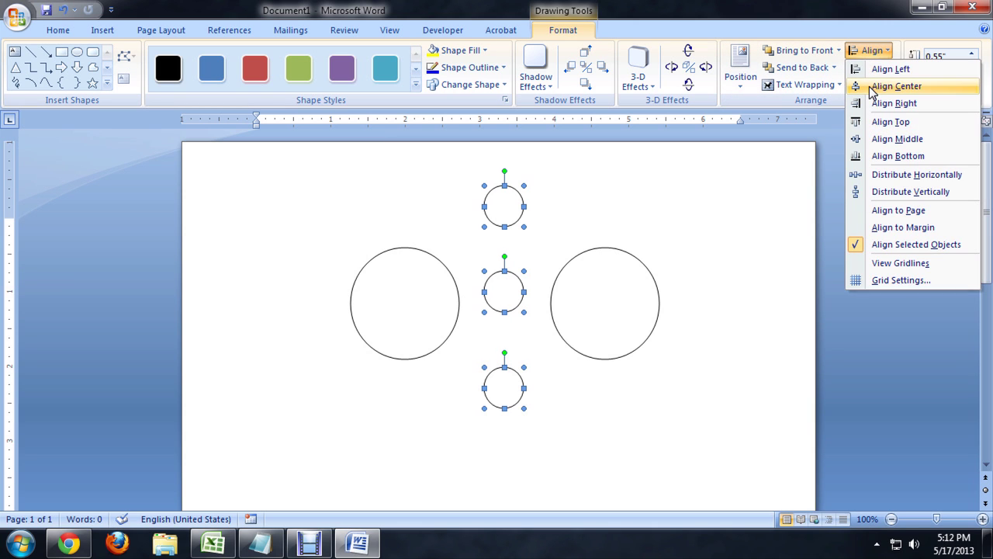
click(405, 200)
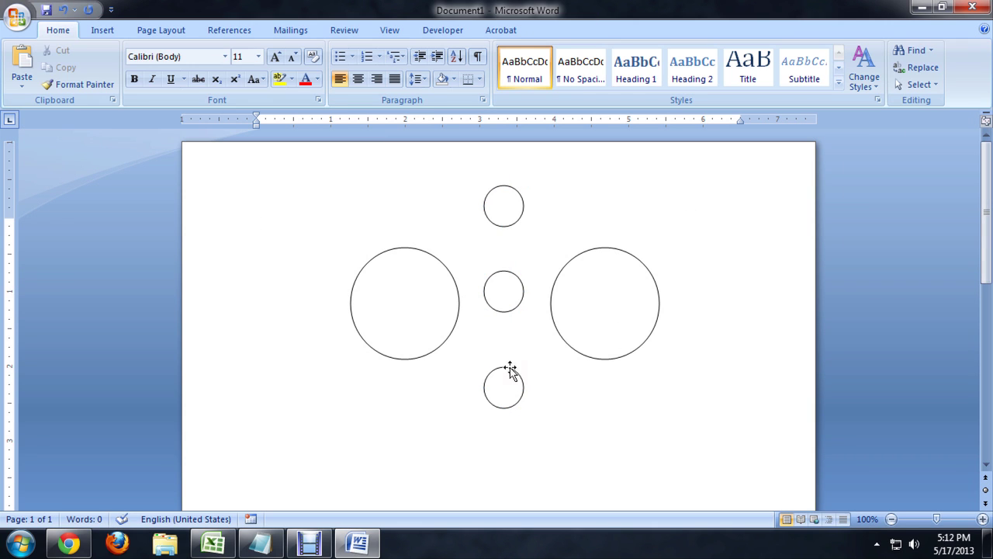
- Copy the small circle to three outer spots above-left, left and below-left of the left large circle
click(505, 212)
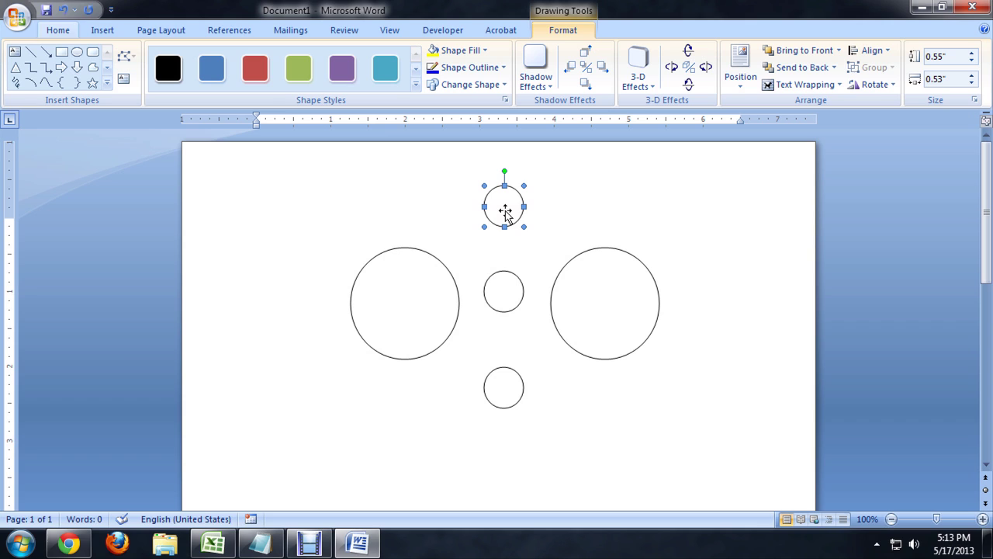
key(ctrl+d)
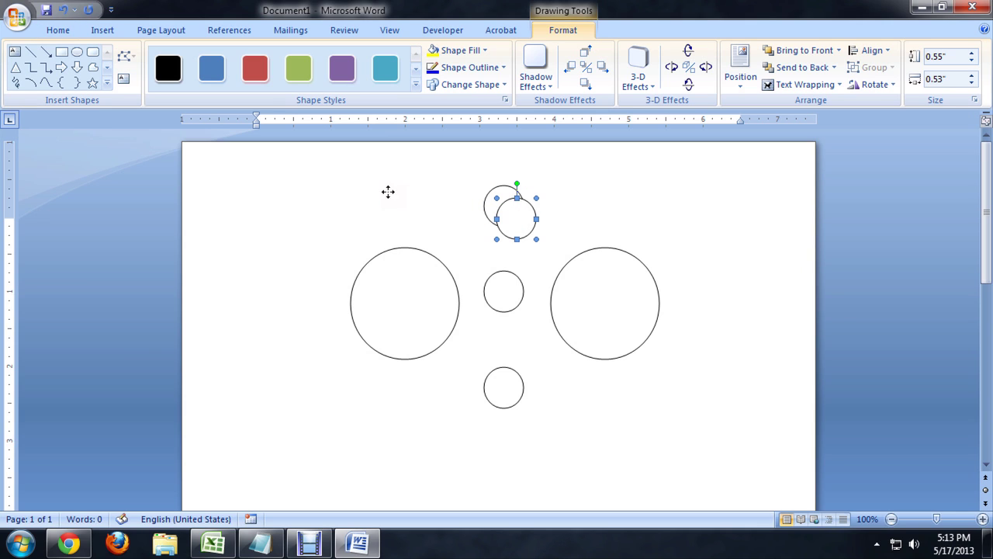
drag(322, 187, 349, 182)
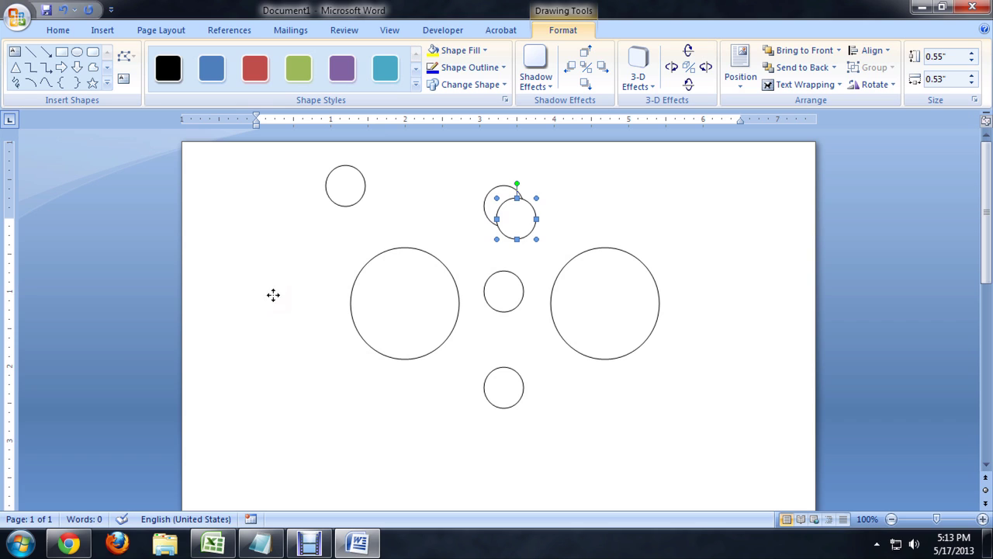
drag(273, 295, 259, 304)
click(514, 226)
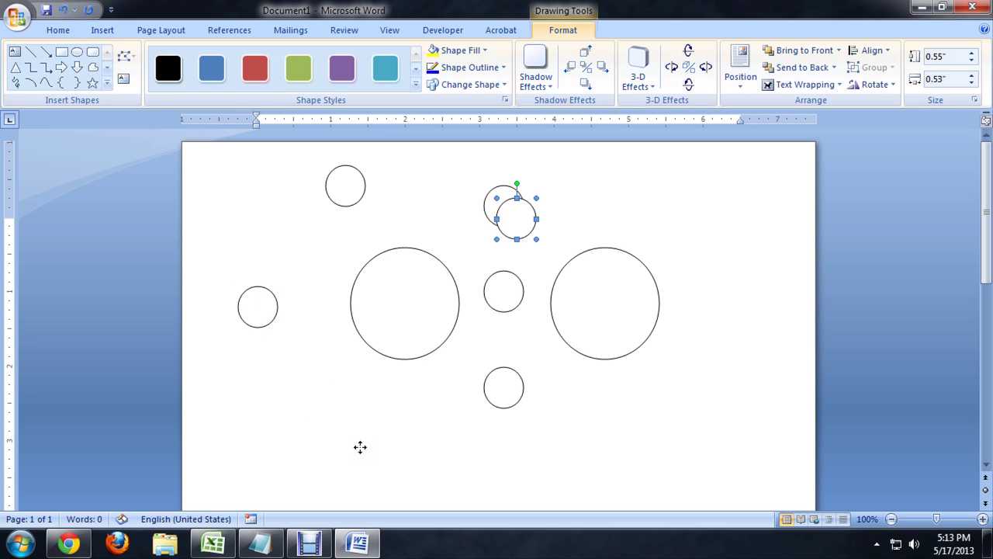
drag(339, 425, 339, 425)
- Add small circle copies above-right and to the right of the right large circle
key(Tab)
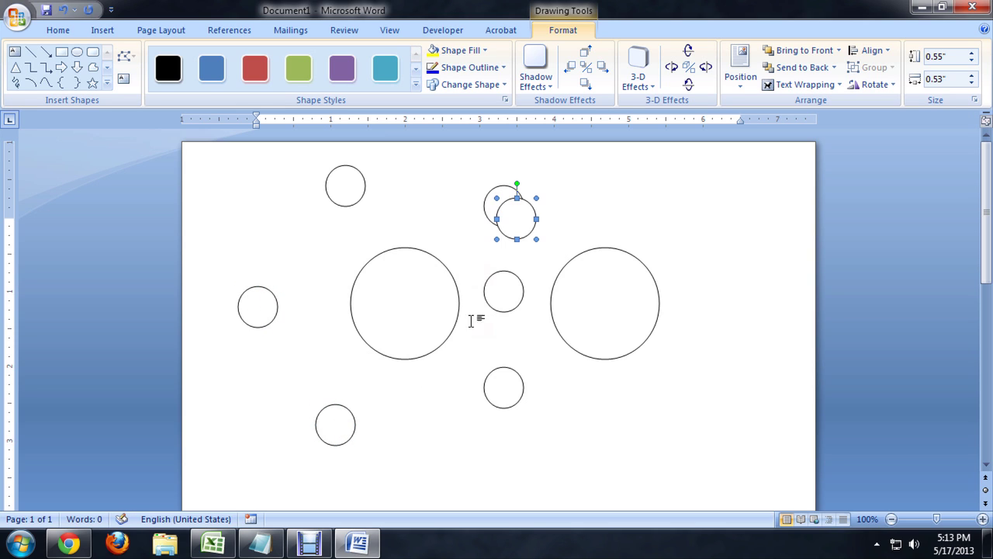
drag(688, 197, 694, 194)
click(514, 227)
drag(514, 227, 716, 356)
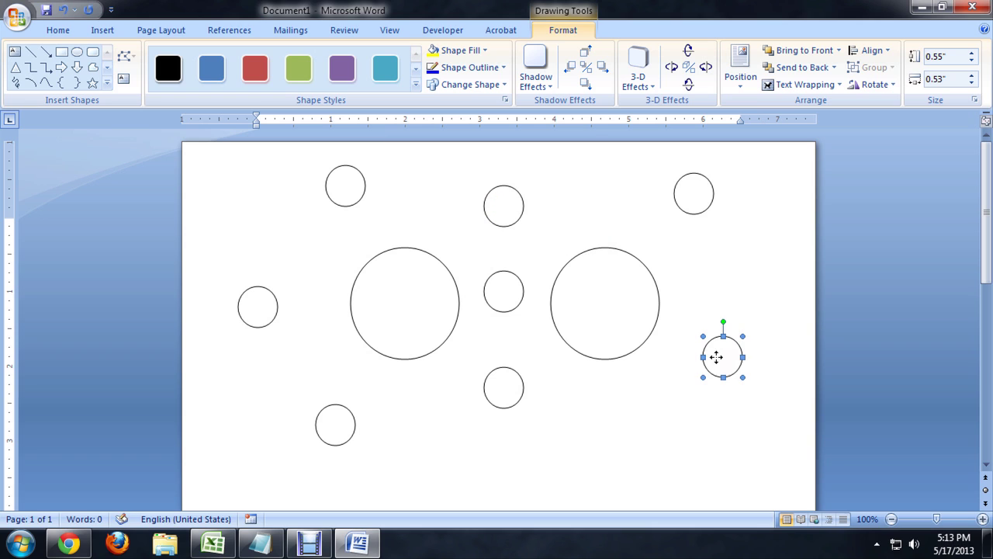
click(598, 425)
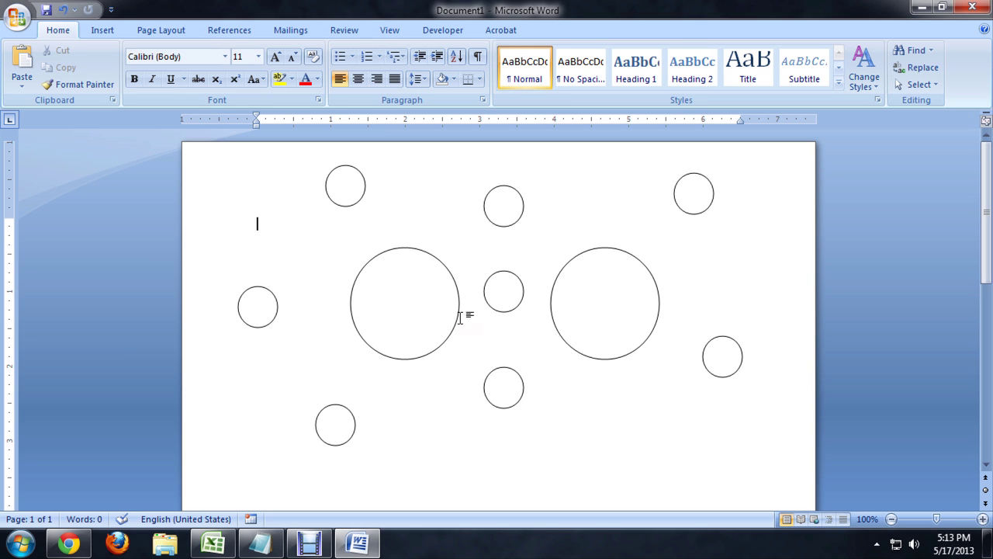
- Draw straight lines from the left large circle to its top-left, left and bottom-left outer circles
click(612, 294)
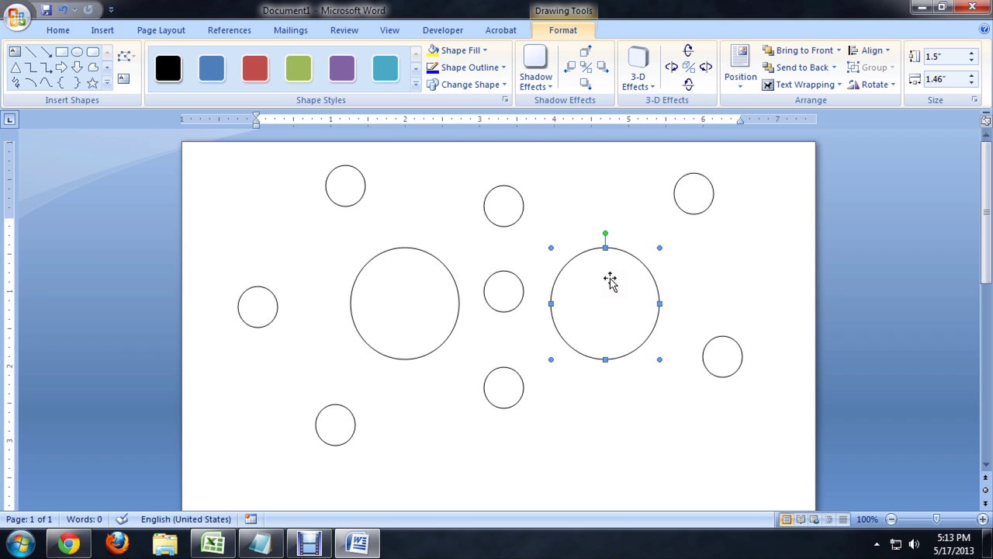
click(33, 53)
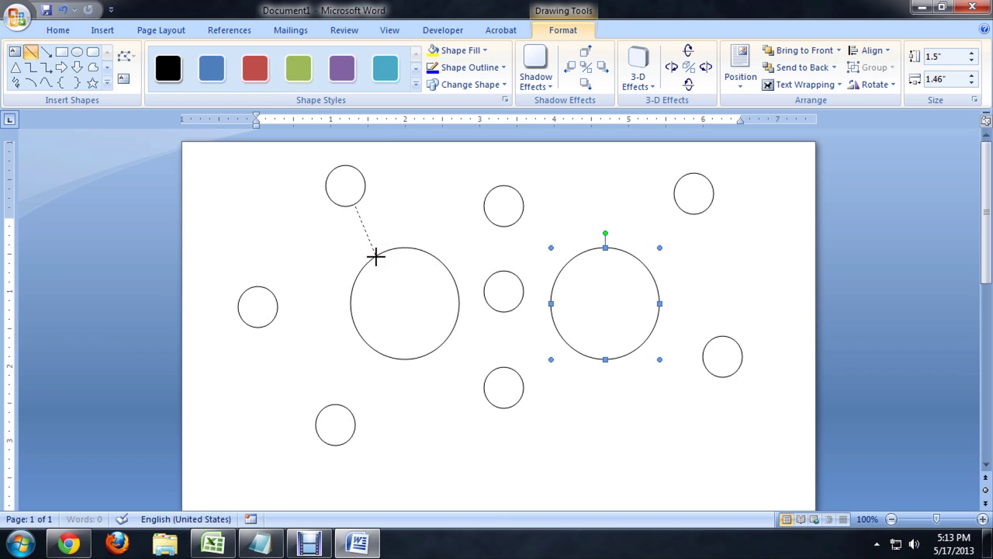
drag(376, 256, 376, 256)
click(31, 52)
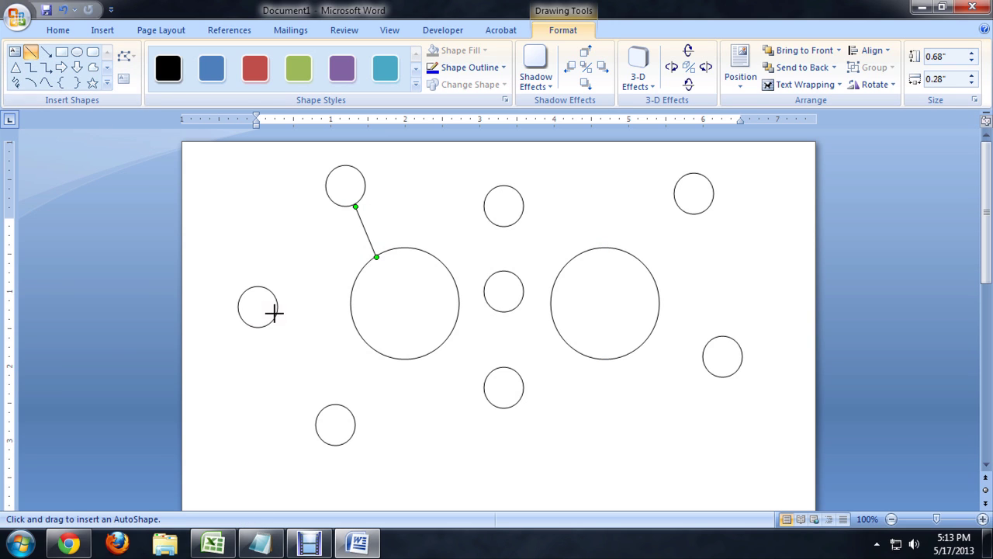
drag(350, 311, 350, 312)
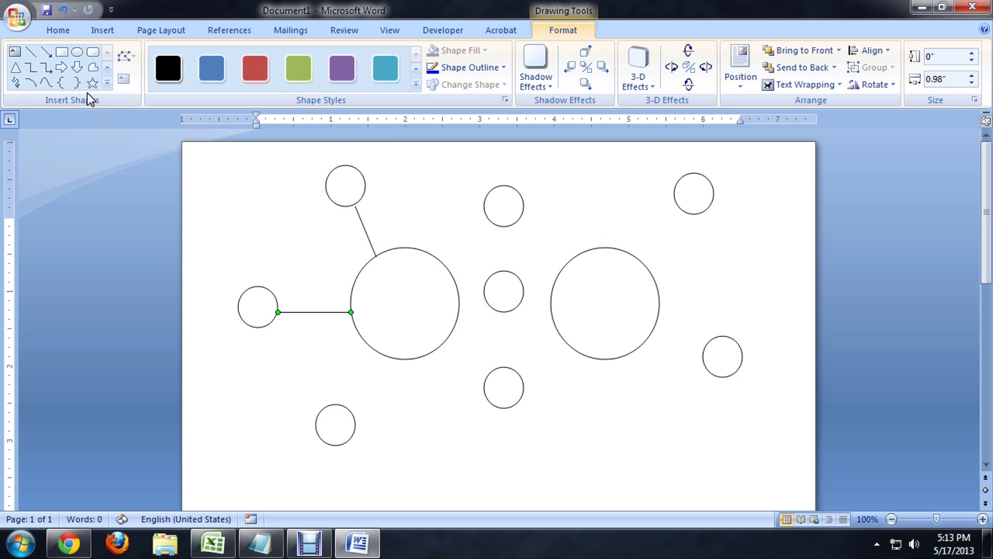
click(31, 52)
drag(347, 410, 376, 352)
- Connect the left large circle with lines to the bottom, middle and top shared circles
click(31, 52)
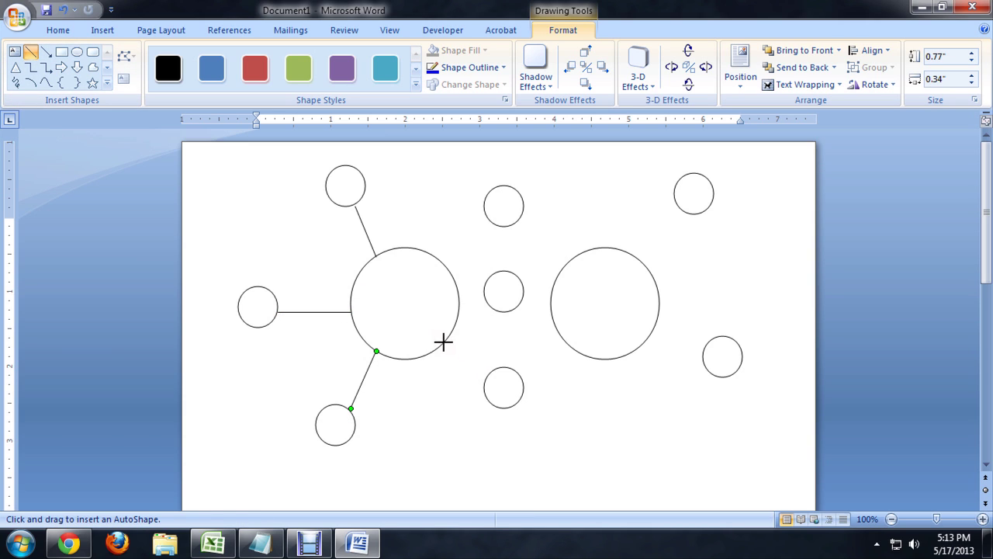
drag(443, 342, 493, 378)
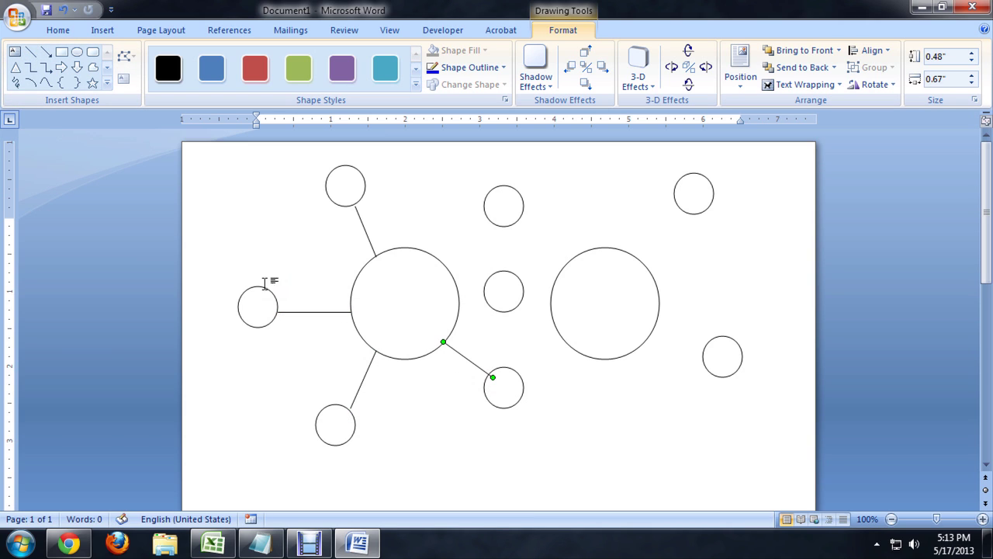
click(31, 52)
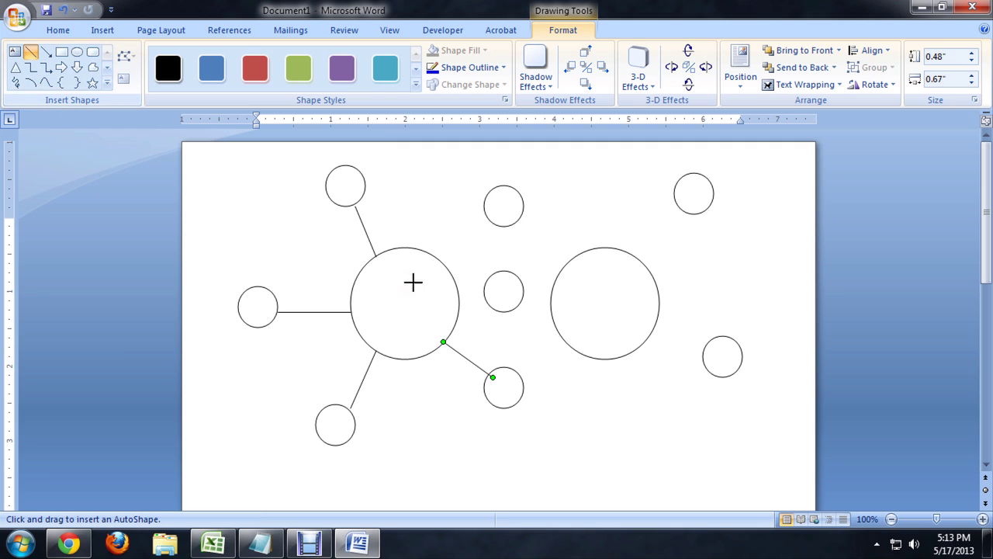
drag(457, 292, 484, 291)
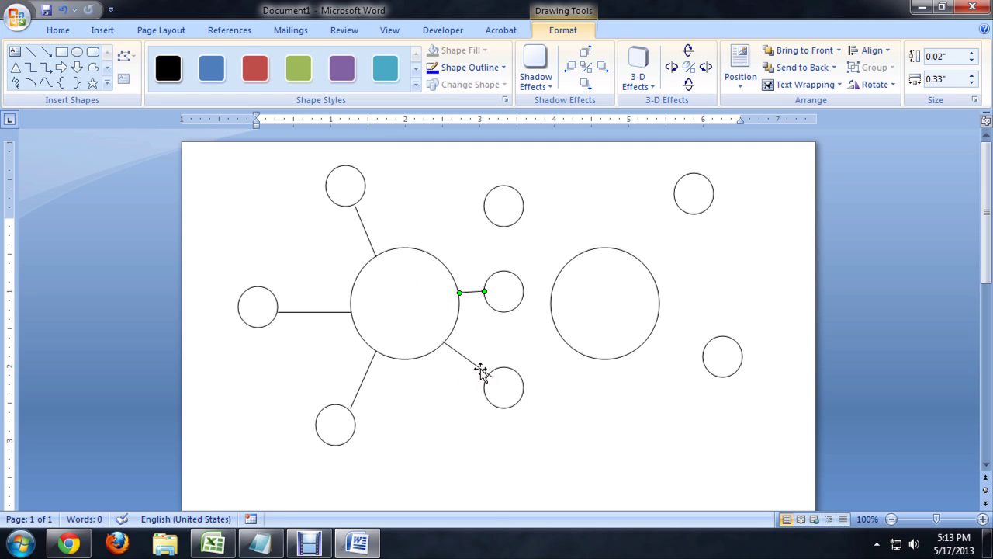
click(480, 371)
drag(489, 374, 488, 373)
click(30, 52)
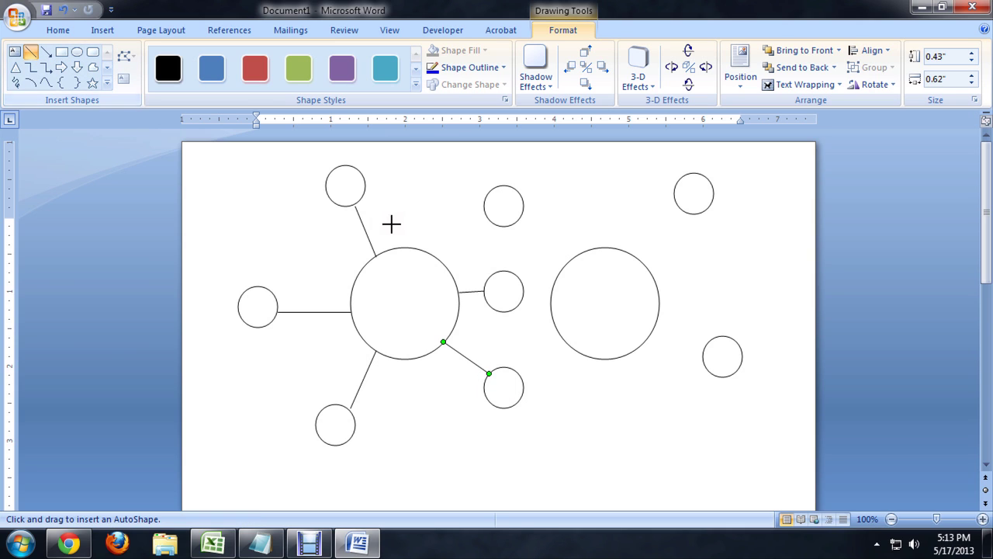
drag(436, 257, 489, 214)
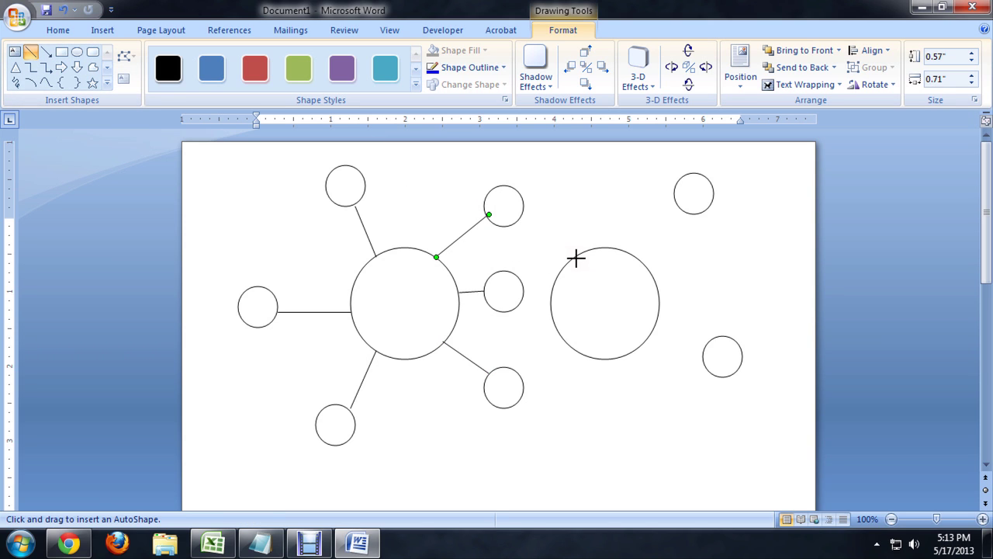
- Draw lines from the right large circle to the top, middle and bottom shared circles and the top-right circle
drag(576, 256, 523, 218)
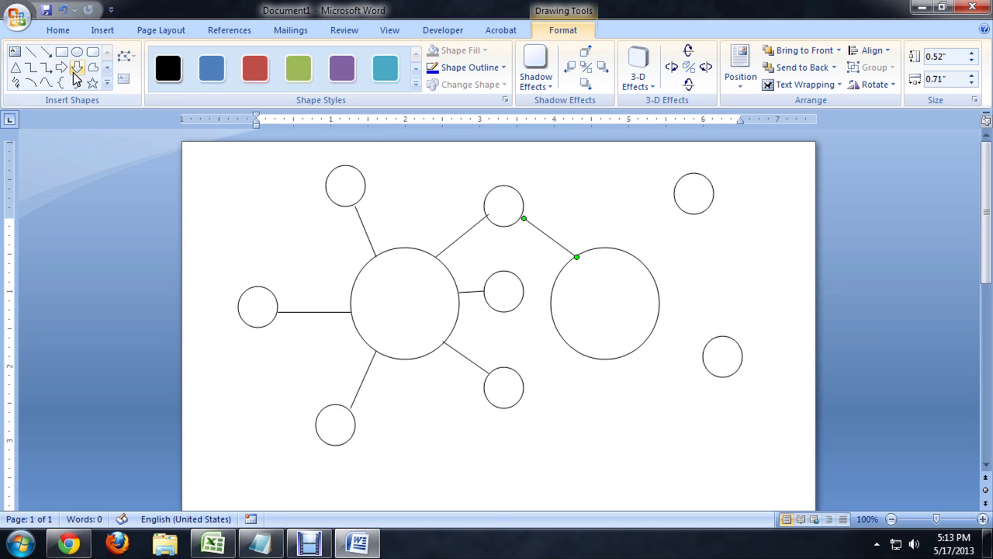
click(30, 51)
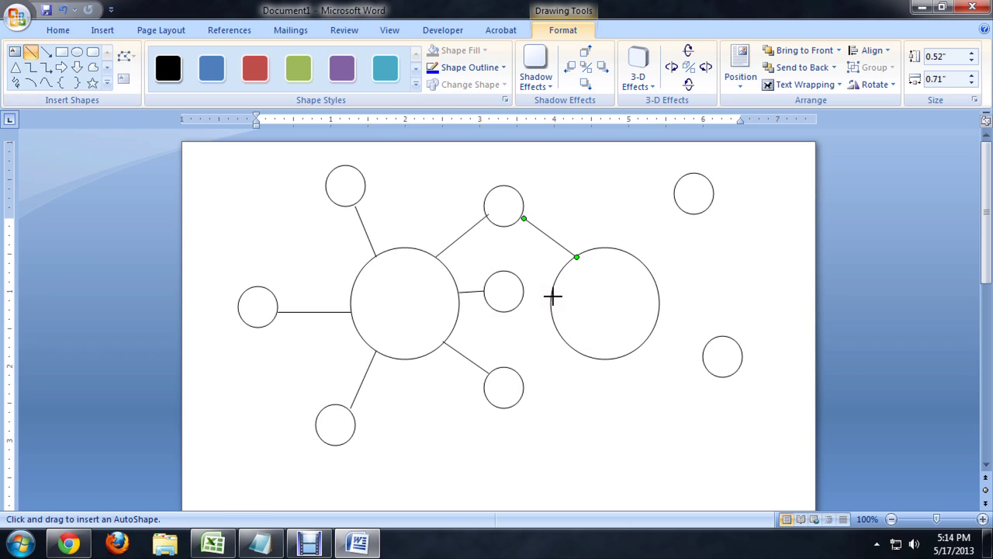
drag(552, 296, 524, 294)
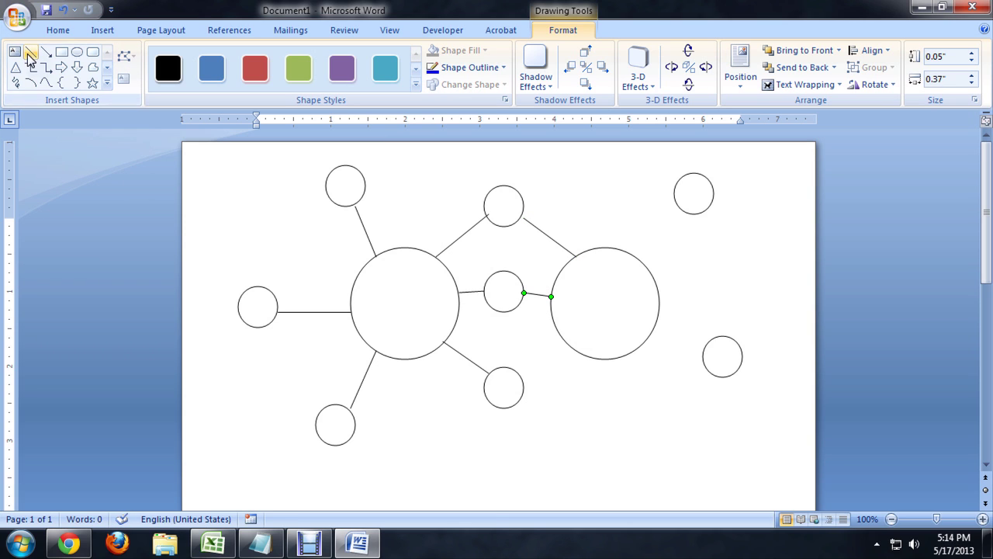
click(31, 52)
drag(560, 335, 523, 377)
click(30, 51)
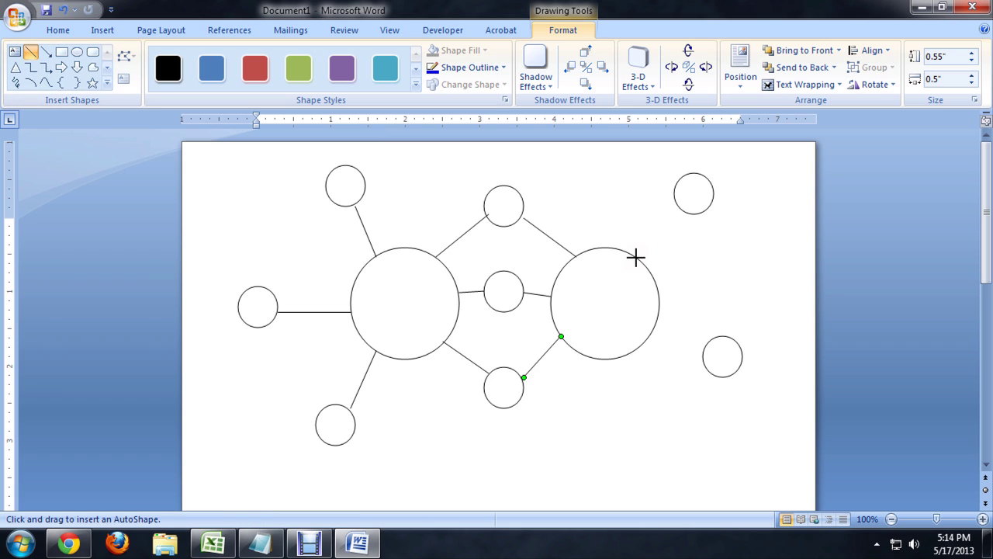
drag(678, 206, 679, 207)
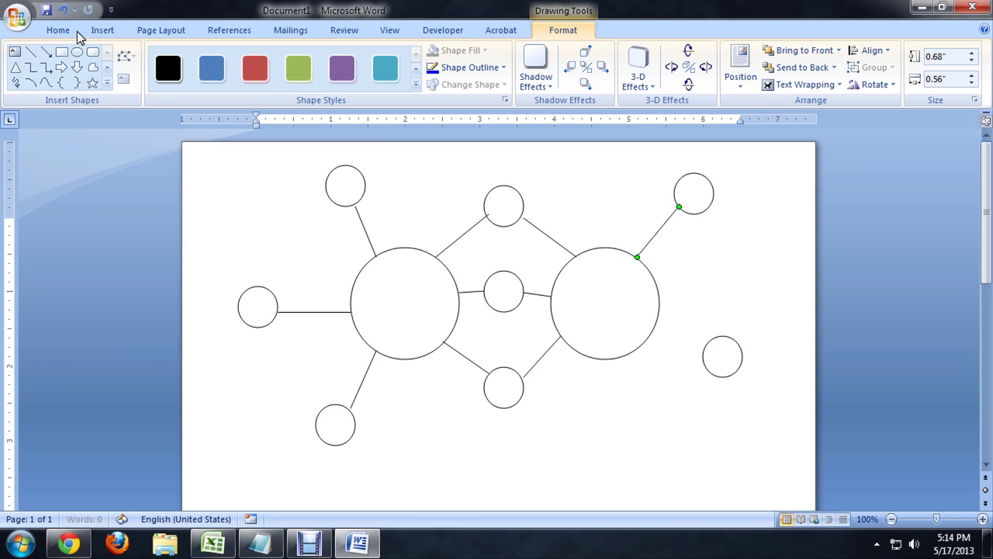
click(31, 52)
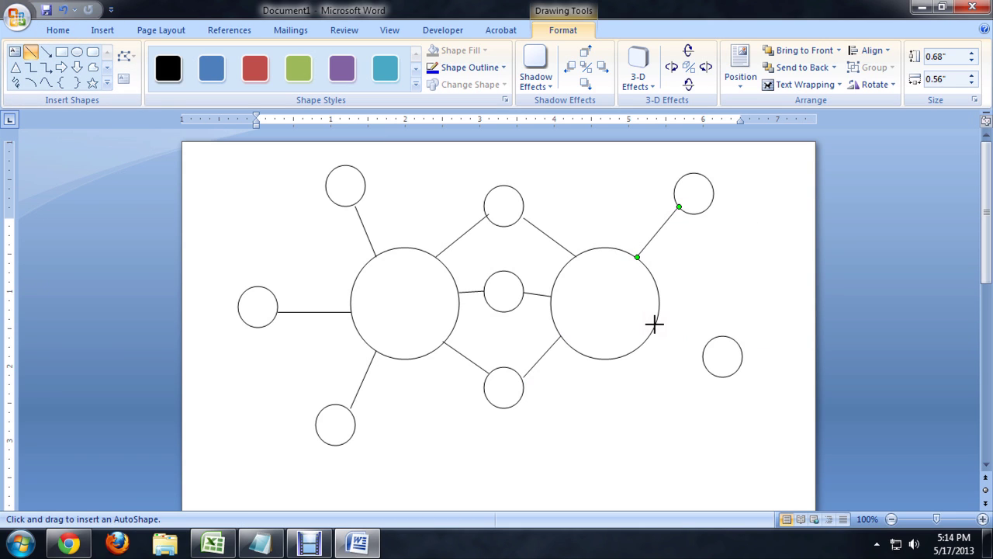